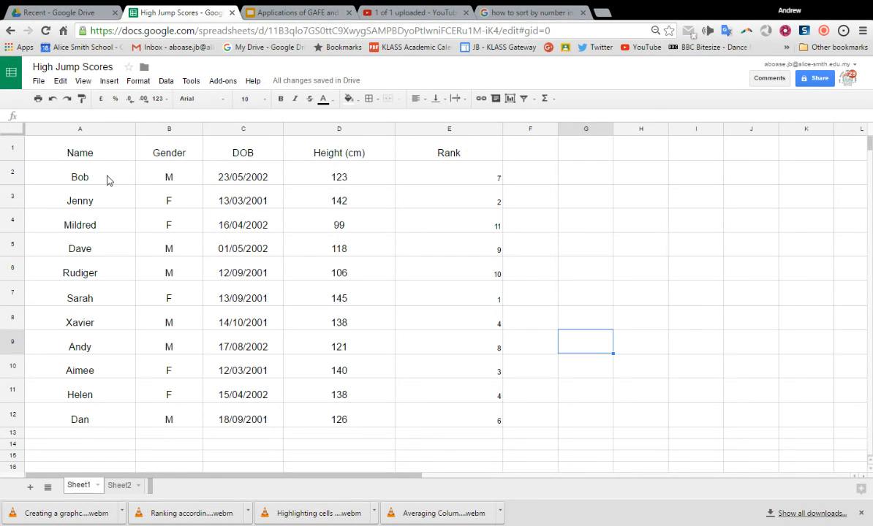
# Sort the range A2:E12 by column A in A → Z order, and undo the sort.
pyautogui.click(107, 181)
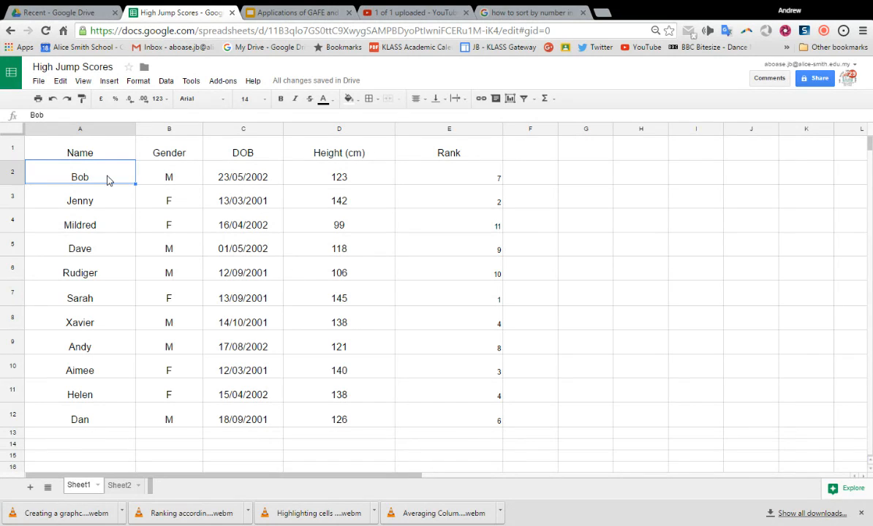
pyautogui.hotkey('shift', 'Down')
pyautogui.hotkey('shift', 'Down')
pyautogui.hotkey('shift', 'Down')
pyautogui.hotkey('shift', 'Down')
pyautogui.hotkey('shift', 'Down')
pyautogui.hotkey('shift', 'Down')
pyautogui.hotkey('shift', 'Down')
pyautogui.hotkey('shift', 'Down')
pyautogui.hotkey('shift', 'Down')
pyautogui.hotkey('shift', 'Down')
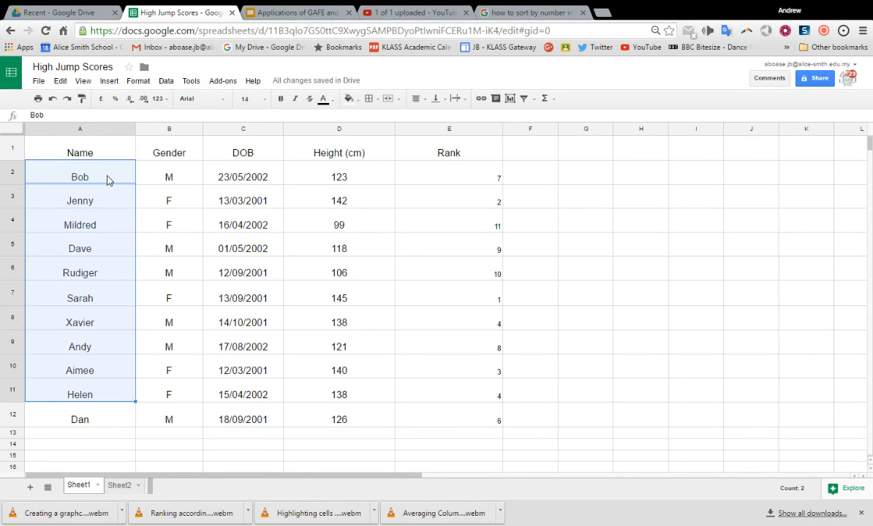
pyautogui.hotkey('shift', 'Right')
pyautogui.hotkey('shift', 'Right')
pyautogui.hotkey('shift', 'Right')
pyautogui.hotkey('shift', 'Right')
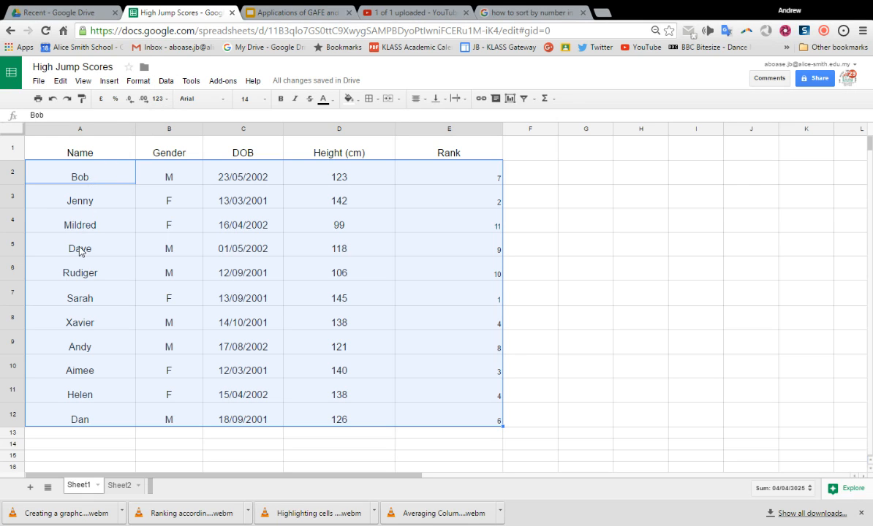
pyautogui.click(165, 83)
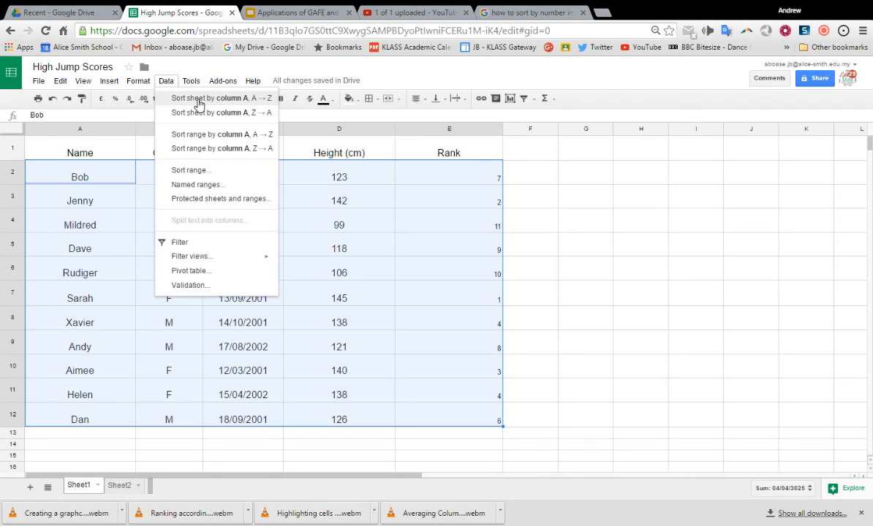
pyautogui.click(234, 139)
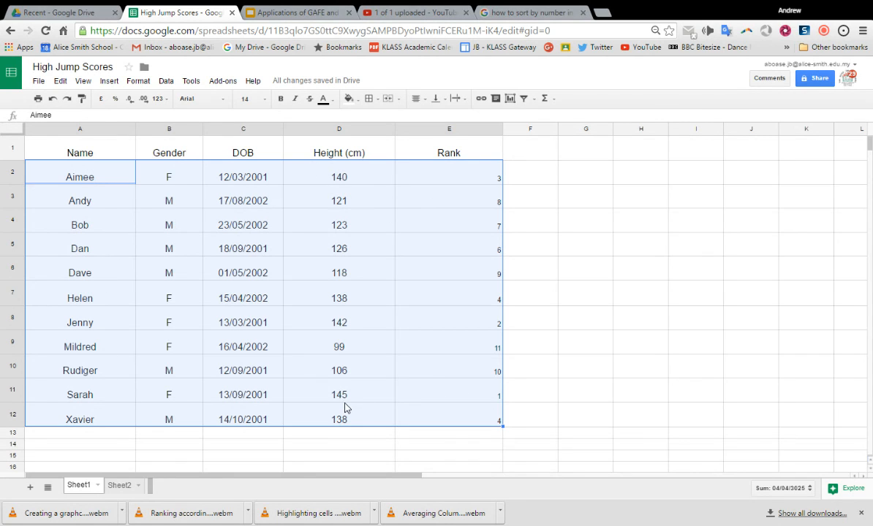
pyautogui.click(53, 100)
pyautogui.click(545, 273)
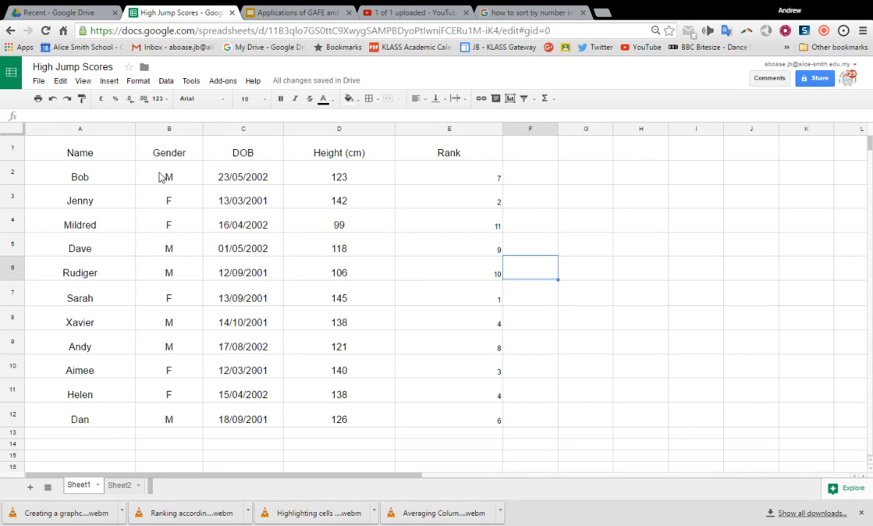
# Try sorting A1:E12, with the header row treated as data, by column B in A → Z order, and undo it.
pyautogui.click(35, 147)
pyautogui.hotkey('shift', 'Right')
pyautogui.hotkey('shift', 'Right')
pyautogui.hotkey('shift', 'Right')
pyautogui.hotkey('shift', 'Right')
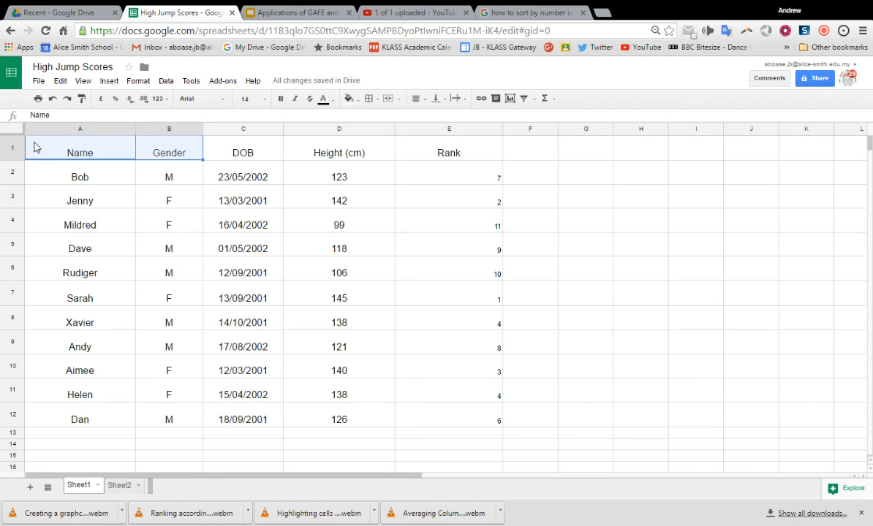
pyautogui.hotkey('shift', 'Down')
pyautogui.hotkey('shift', 'Down')
pyautogui.hotkey('shift', 'Down')
pyautogui.hotkey('shift', 'Down')
pyautogui.hotkey('shift', 'Down')
pyautogui.hotkey('shift', 'Down')
pyautogui.hotkey('shift', 'Down')
pyautogui.hotkey('shift', 'Down')
pyautogui.hotkey('shift', 'Down')
pyautogui.hotkey('shift', 'Down')
pyautogui.hotkey('shift', 'Down')
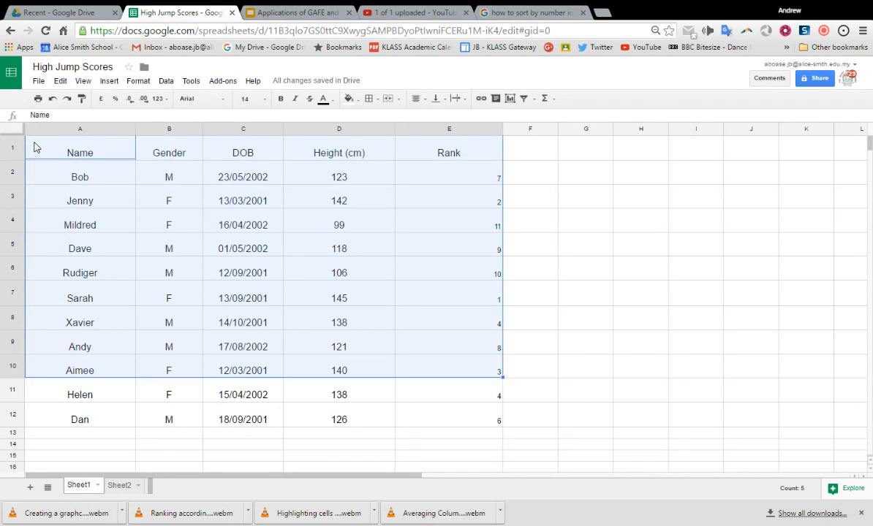
pyautogui.click(168, 82)
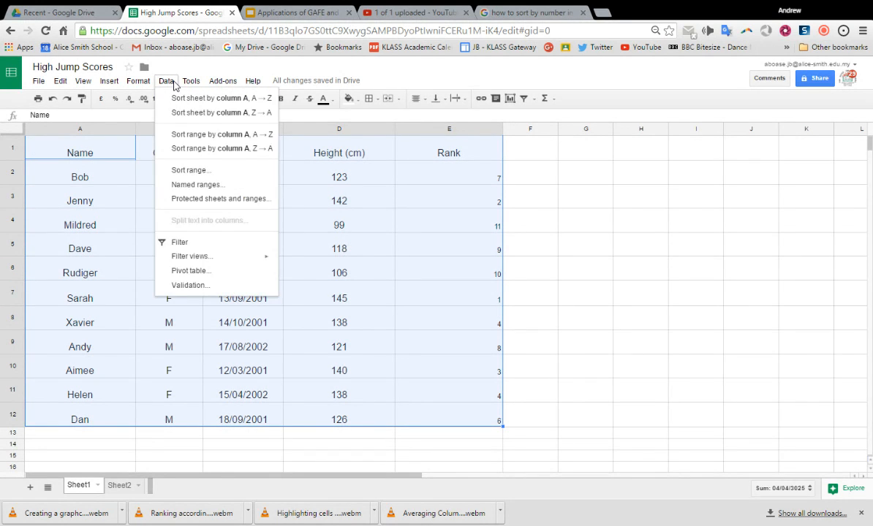
pyautogui.click(192, 171)
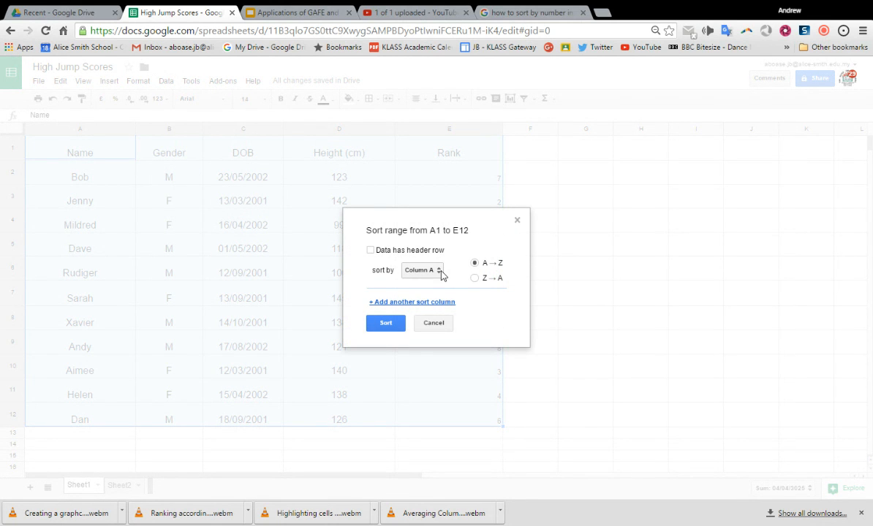
pyautogui.click(439, 272)
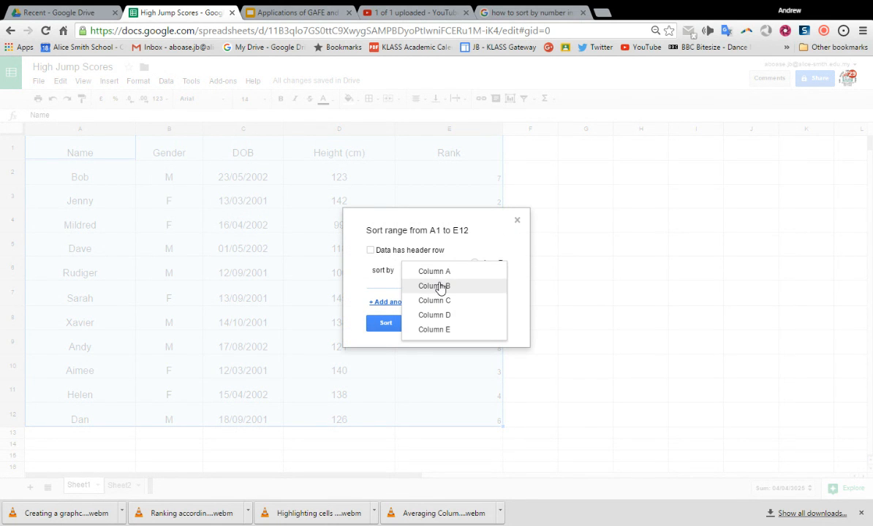
pyautogui.click(441, 286)
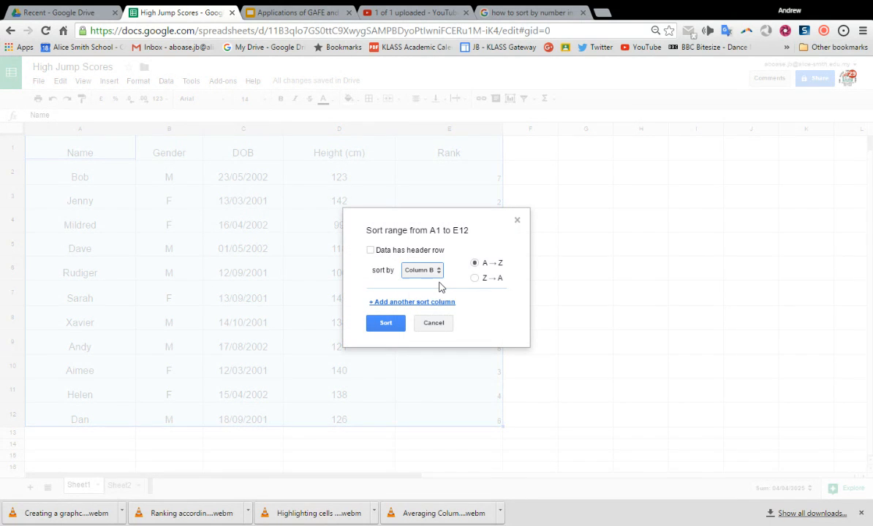
pyautogui.click(396, 325)
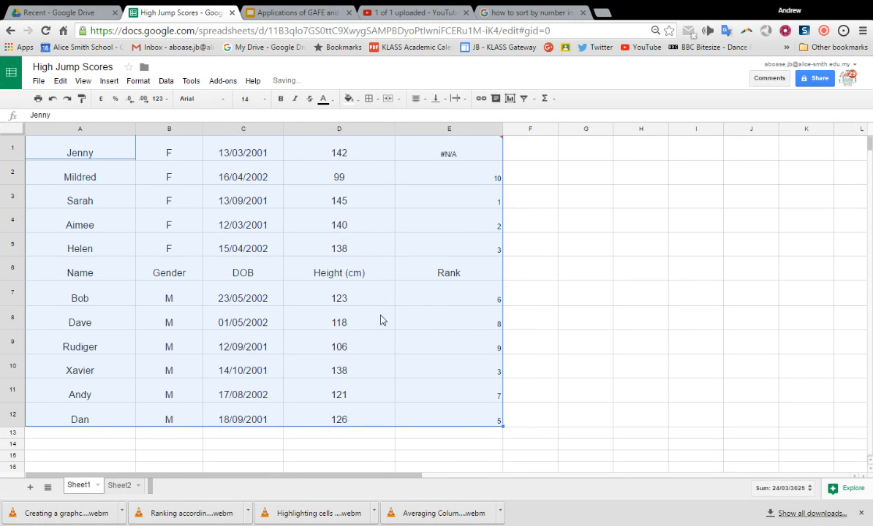
pyautogui.click(53, 99)
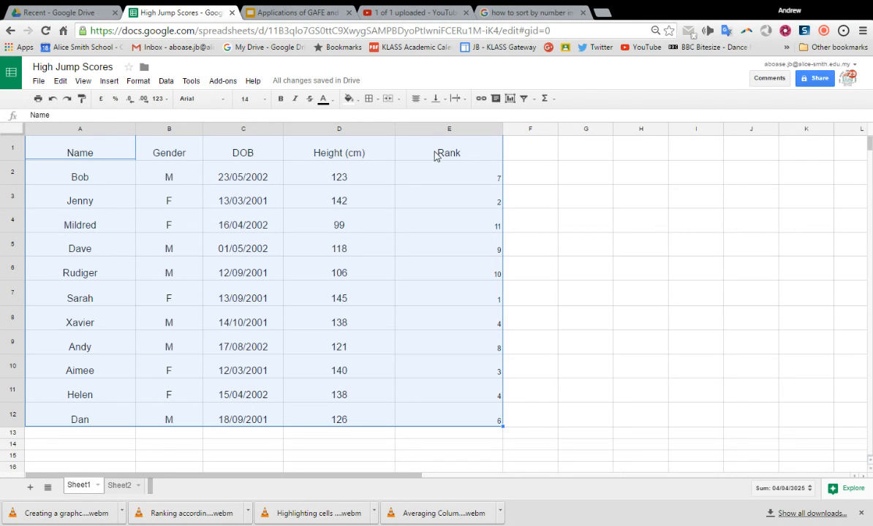
# Sort only the data rows A2:E12 by column B (Gender) in A → Z order, and undo the sort.
pyautogui.click(93, 174)
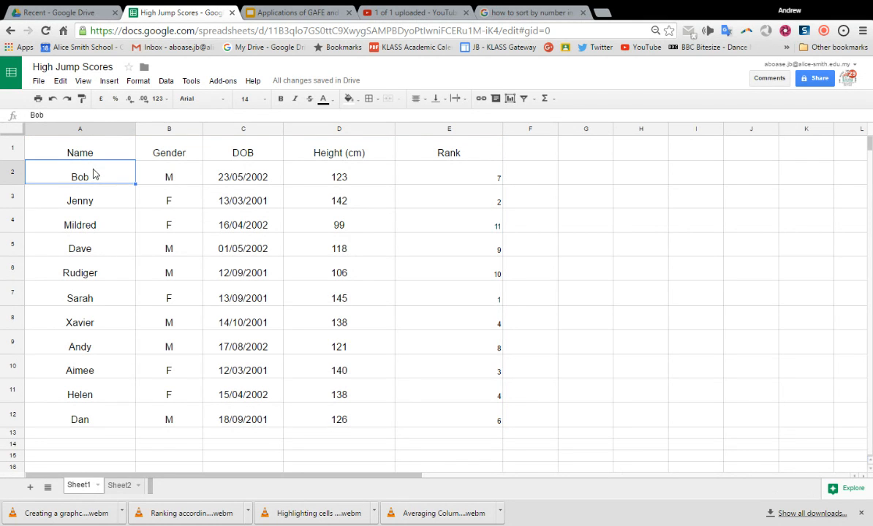
pyautogui.hotkey('shift', 'Right')
pyautogui.hotkey('shift', 'Right')
pyautogui.hotkey('shift', 'Right')
pyautogui.hotkey('shift', 'Right')
pyautogui.hotkey('shift', 'Down')
pyautogui.hotkey('shift', 'Down')
pyautogui.hotkey('shift', 'Down')
pyautogui.hotkey('shift', 'Down')
pyautogui.hotkey('shift', 'Down')
pyautogui.hotkey('shift', 'Down')
pyautogui.hotkey('shift', 'Down')
pyautogui.hotkey('shift', 'Down')
pyautogui.hotkey('shift', 'Down')
pyautogui.hotkey('shift', 'Down')
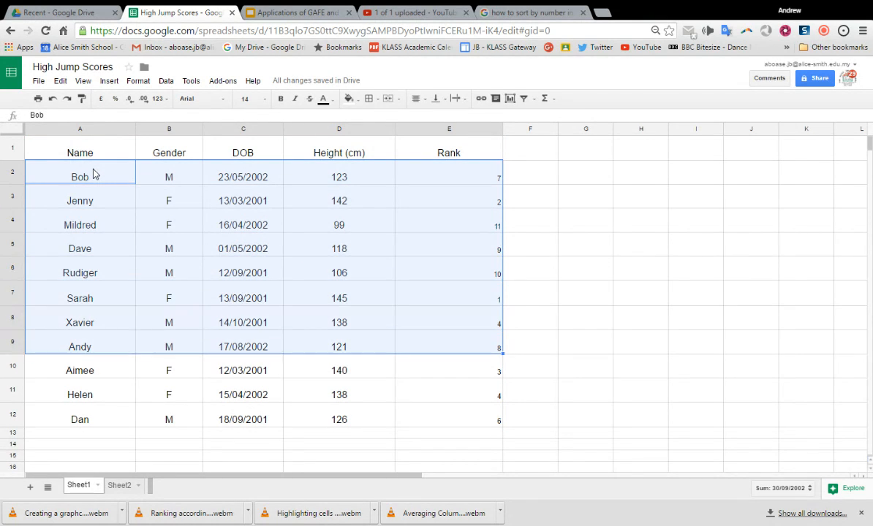
pyautogui.click(169, 81)
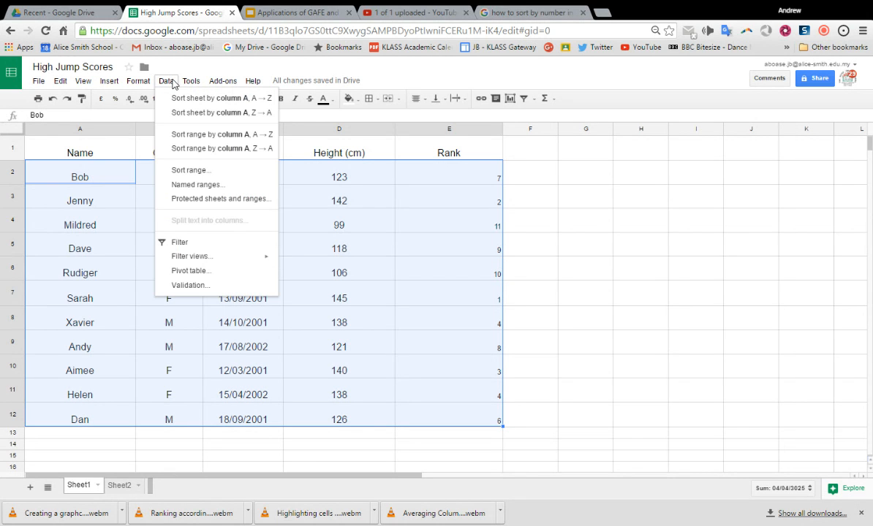
pyautogui.click(195, 170)
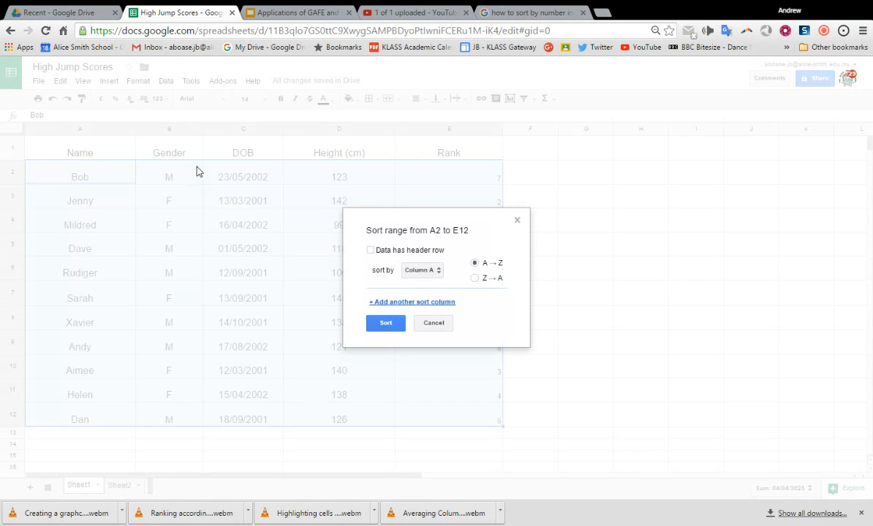
pyautogui.click(437, 272)
pyautogui.click(438, 286)
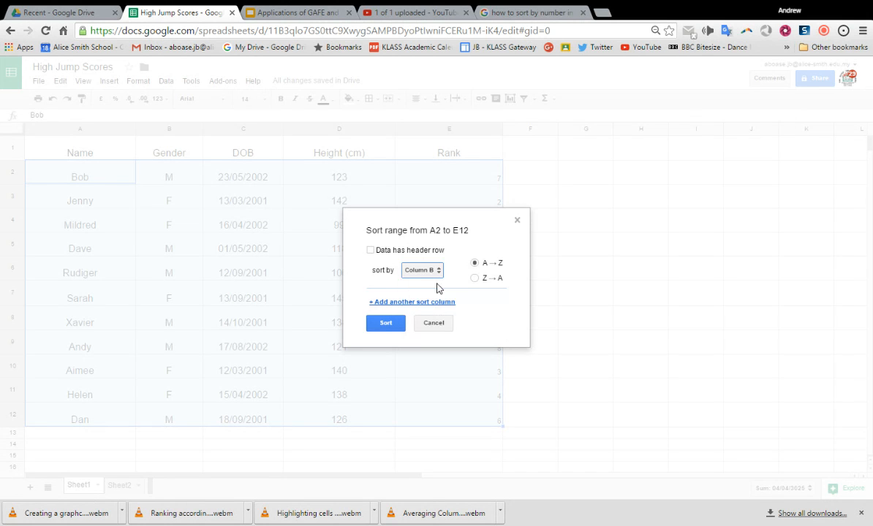
pyautogui.click(391, 324)
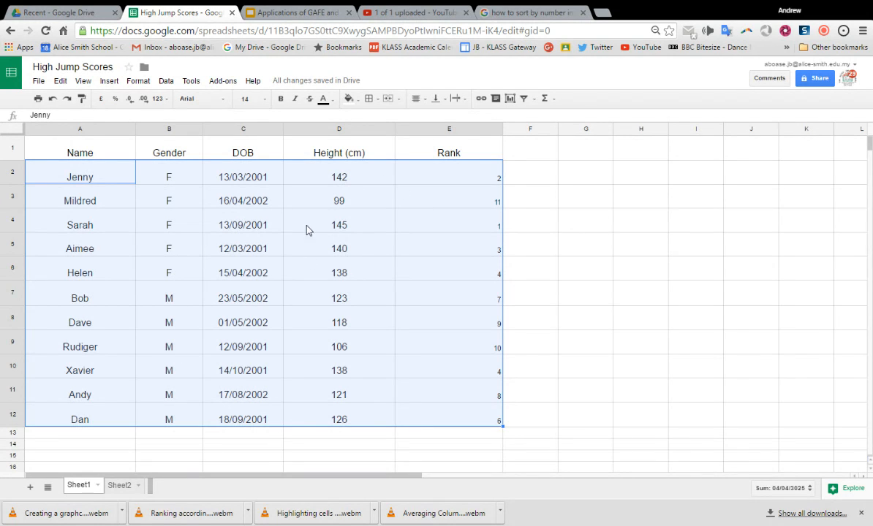
pyautogui.click(53, 100)
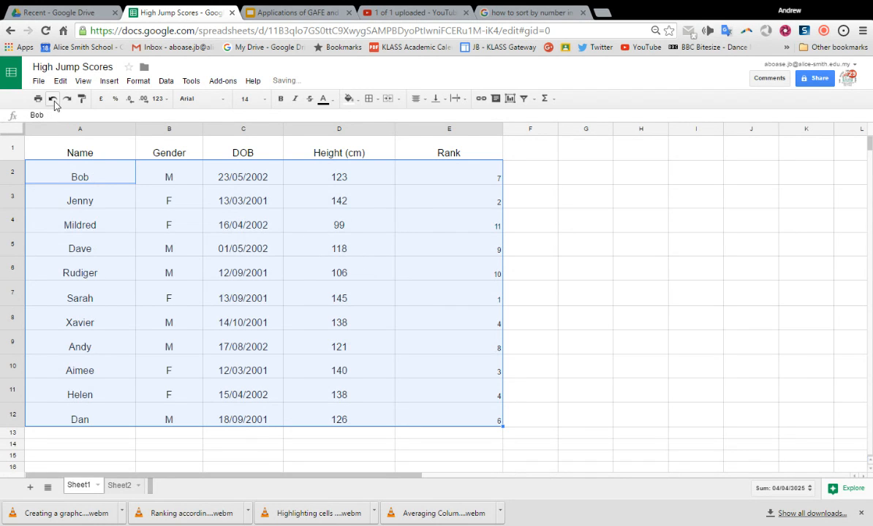
pyautogui.click(554, 223)
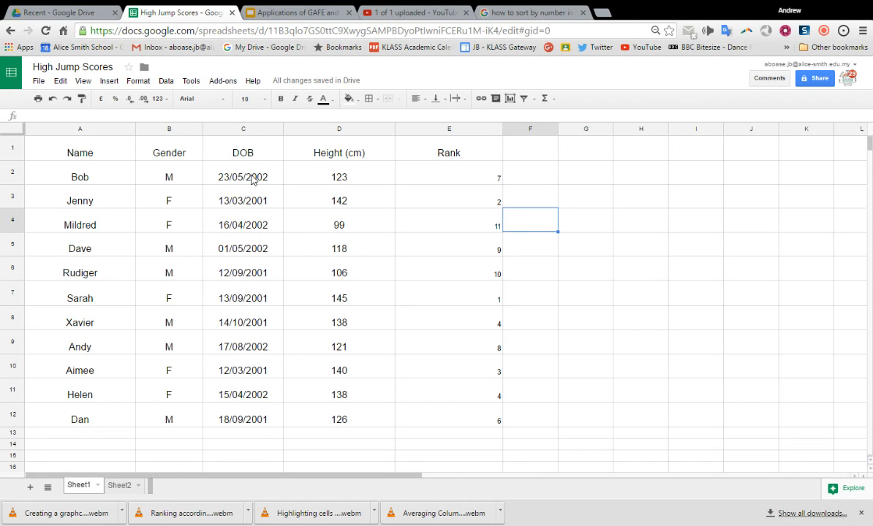
# Sort the data rows A2:E12 by column C (DOB) in A → Z order, leaving the header row out of the range.
pyautogui.click(89, 174)
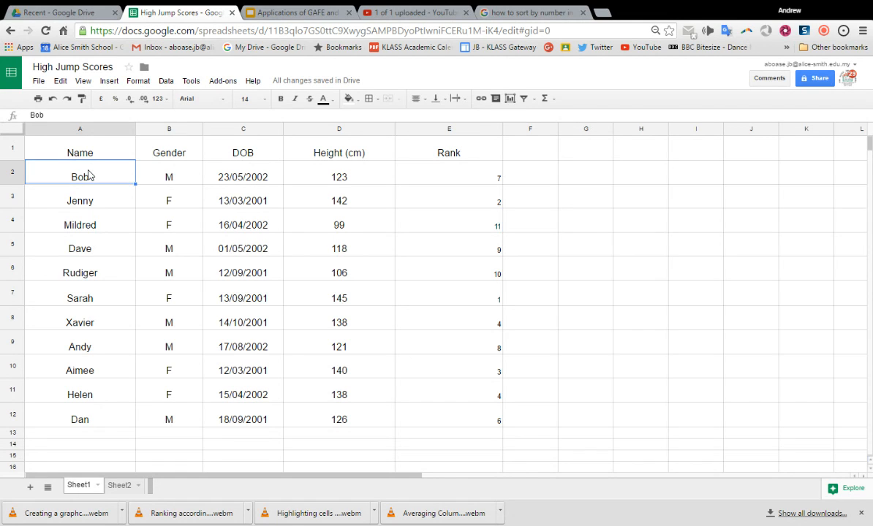
pyautogui.hotkey('shift', 'Right')
pyautogui.hotkey('shift', 'Right')
pyautogui.hotkey('shift', 'Right')
pyautogui.hotkey('shift', 'Right')
pyautogui.hotkey('shift', 'Down')
pyautogui.hotkey('shift', 'Down')
pyautogui.hotkey('shift', 'Down')
pyautogui.hotkey('shift', 'Down')
pyautogui.hotkey('shift', 'Down')
pyautogui.hotkey('shift', 'Down')
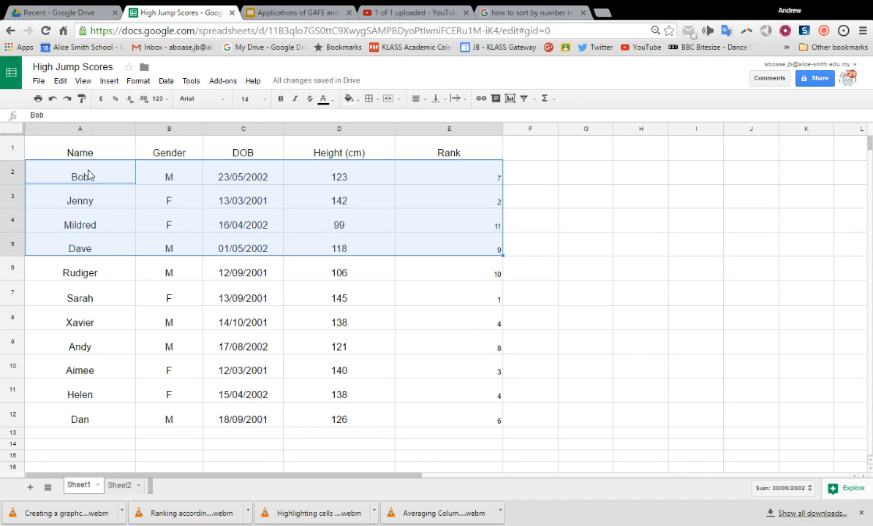
pyautogui.hotkey('shift', 'Down')
pyautogui.hotkey('shift', 'Down')
pyautogui.hotkey('shift', 'Down')
pyautogui.hotkey('shift', 'Down')
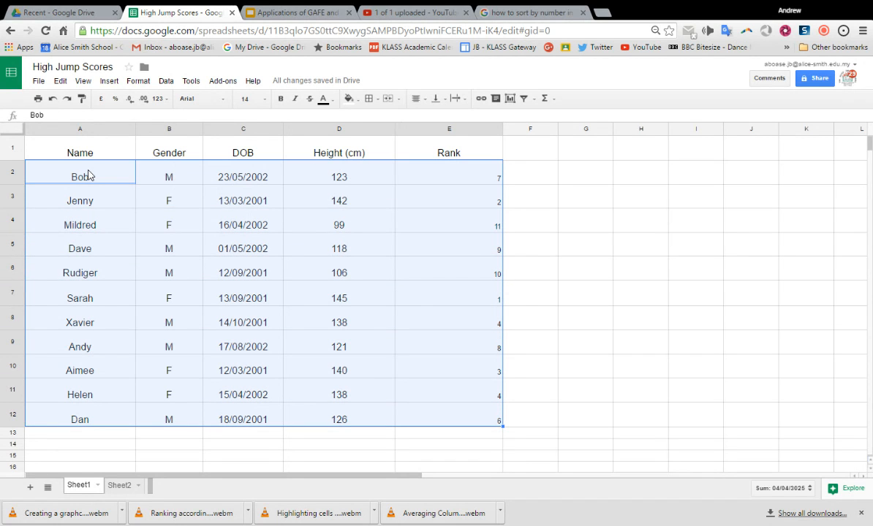
pyautogui.click(163, 82)
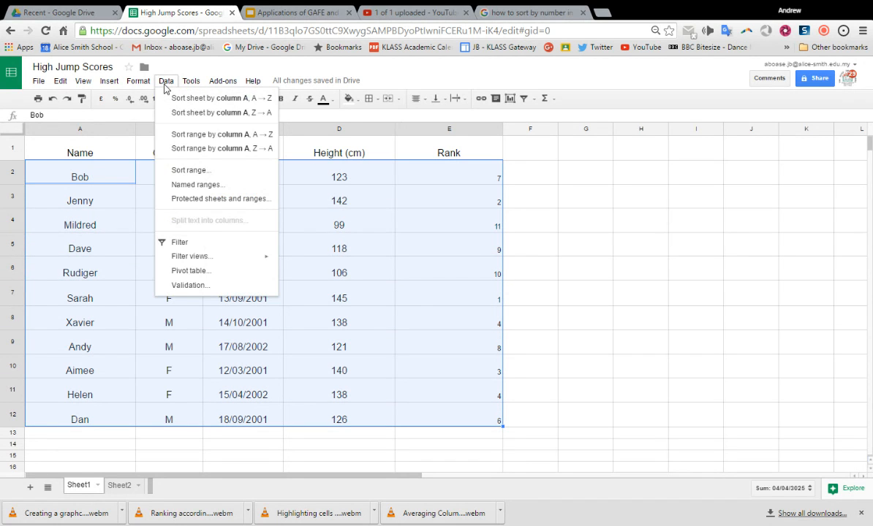
pyautogui.click(191, 169)
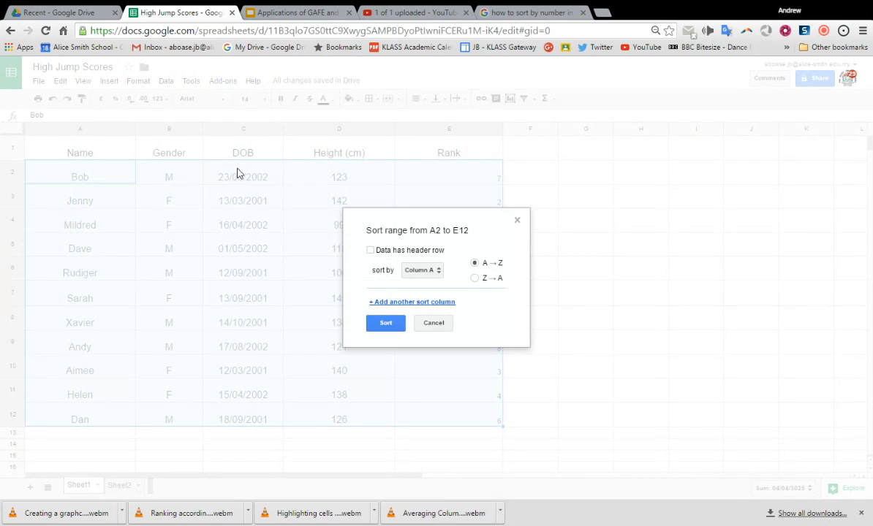
pyautogui.click(437, 271)
pyautogui.click(443, 299)
pyautogui.click(388, 323)
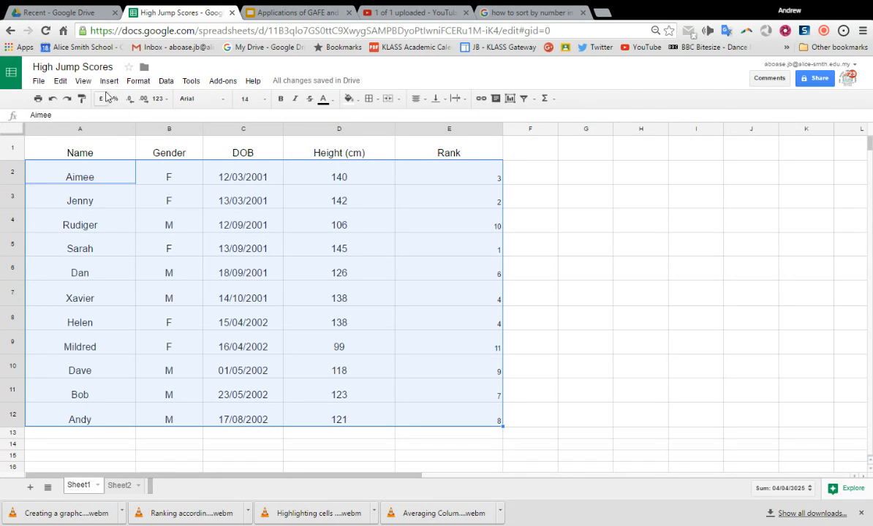
# Sort the selected range A2:E12 by column A in Z → A order, and undo the sort.
pyautogui.click(164, 82)
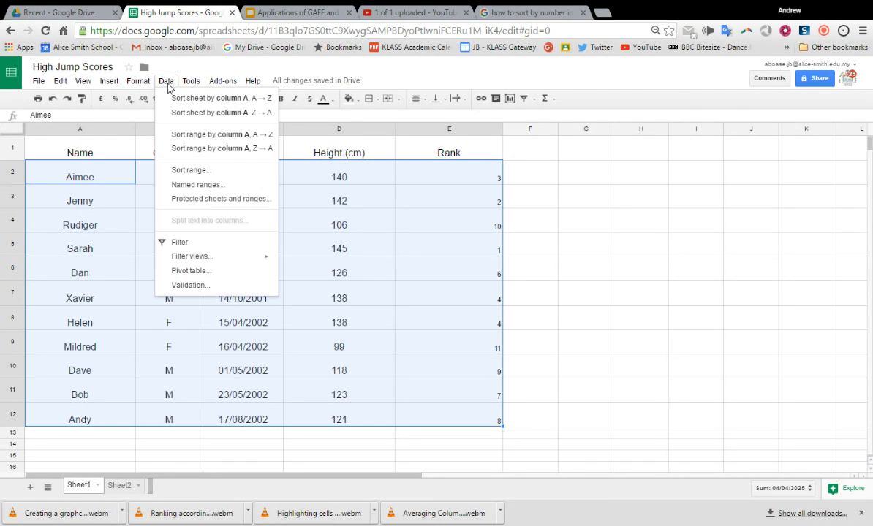
pyautogui.click(187, 159)
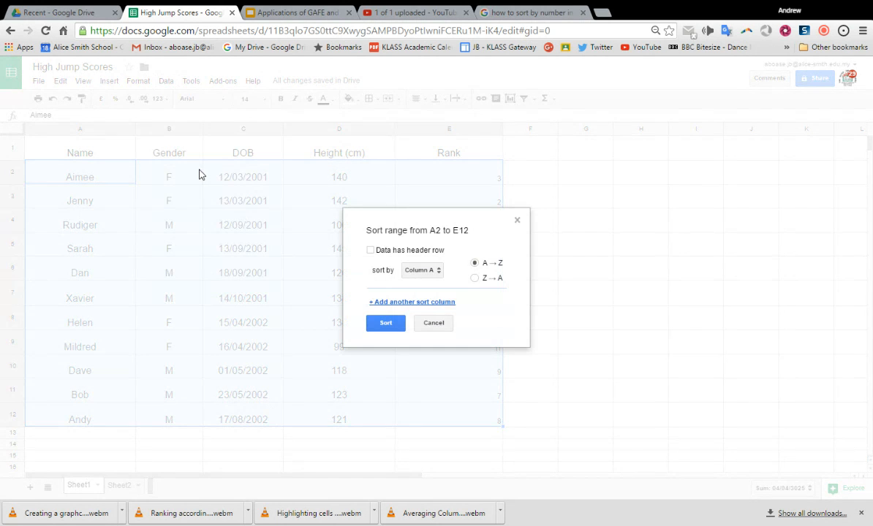
pyautogui.click(390, 324)
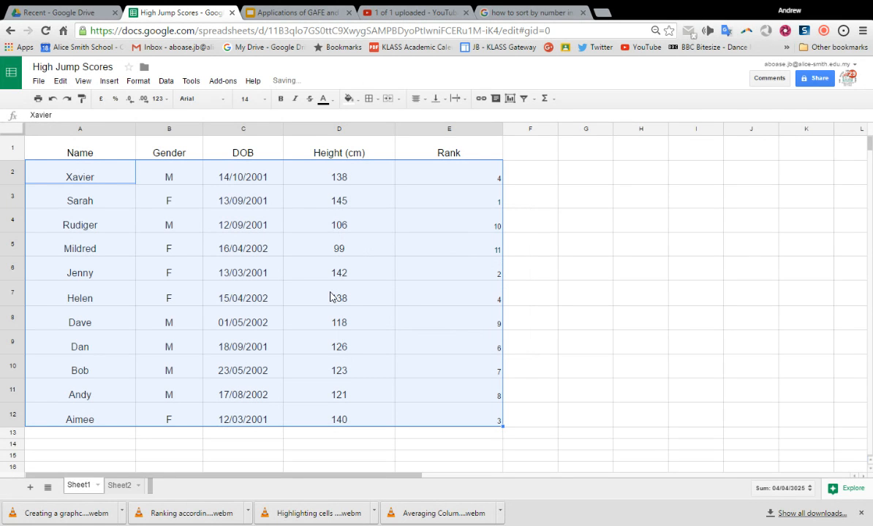
pyautogui.click(53, 99)
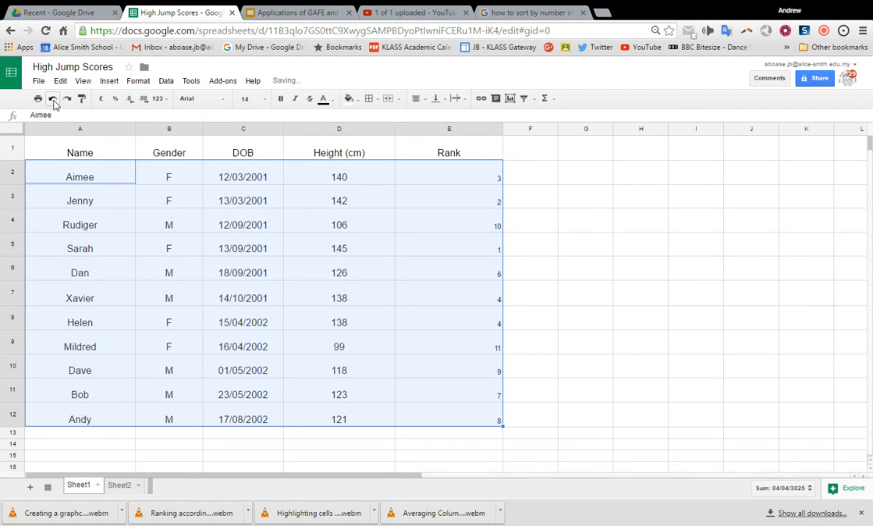
# Sort the selected range A2:E12 by column C (DOB) in Z → A order and deselect the range.
pyautogui.click(165, 82)
pyautogui.click(214, 170)
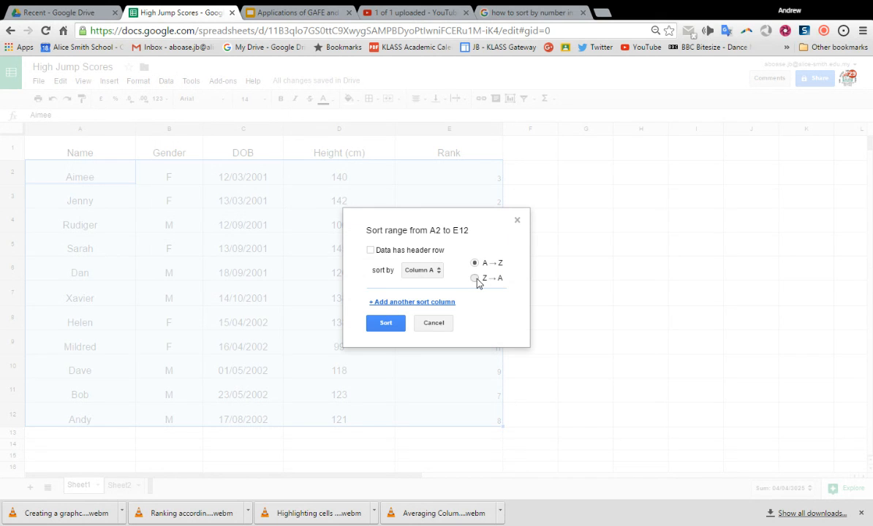
pyautogui.click(438, 271)
pyautogui.click(441, 298)
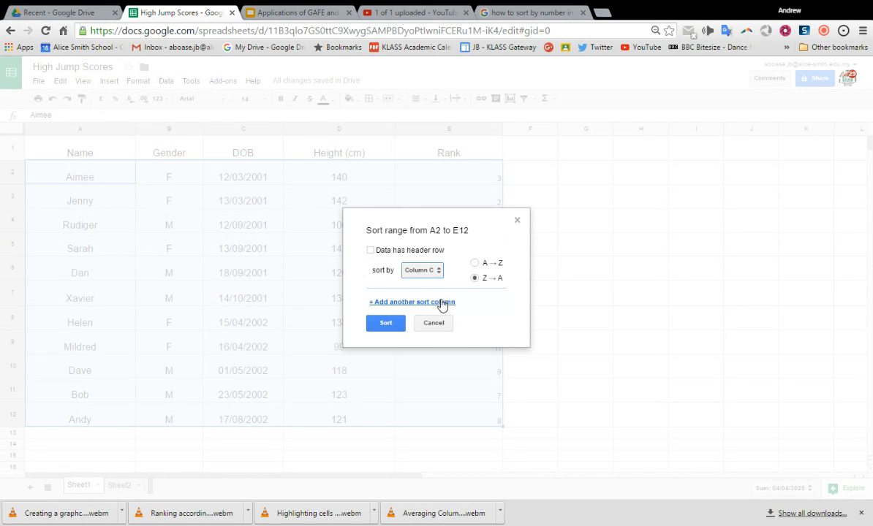
pyautogui.click(386, 322)
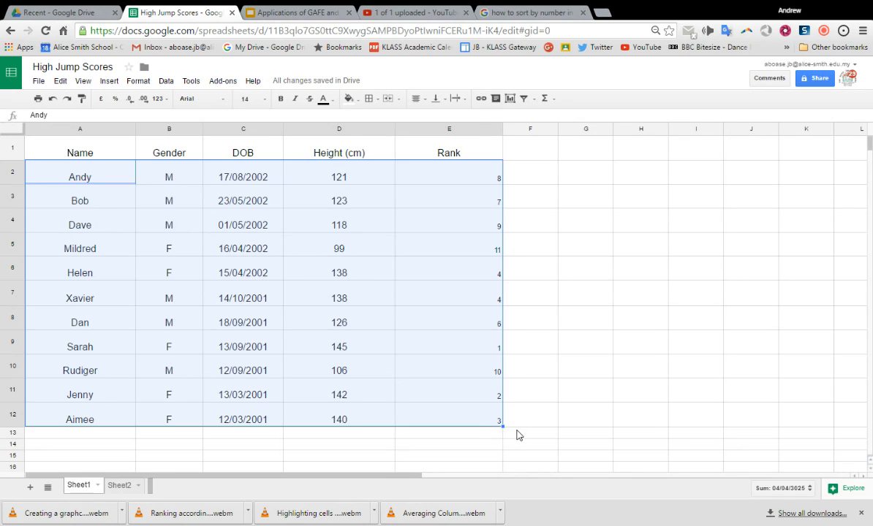
pyautogui.click(516, 436)
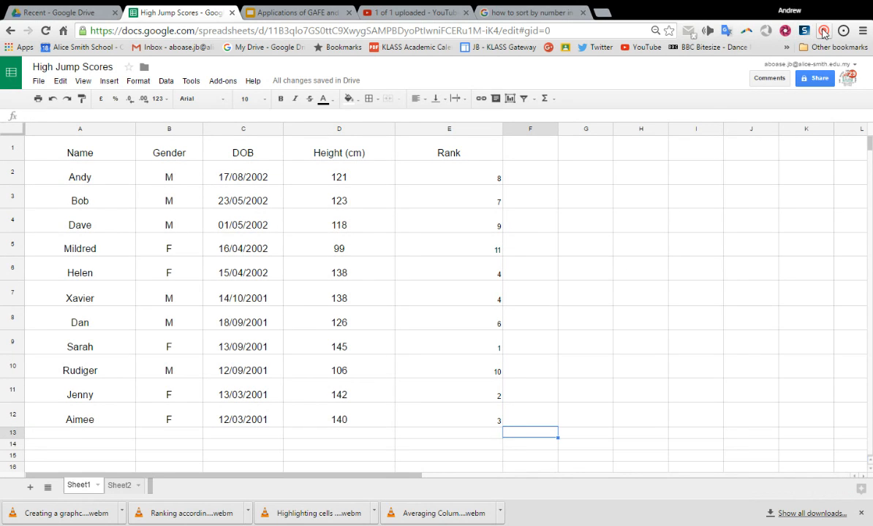